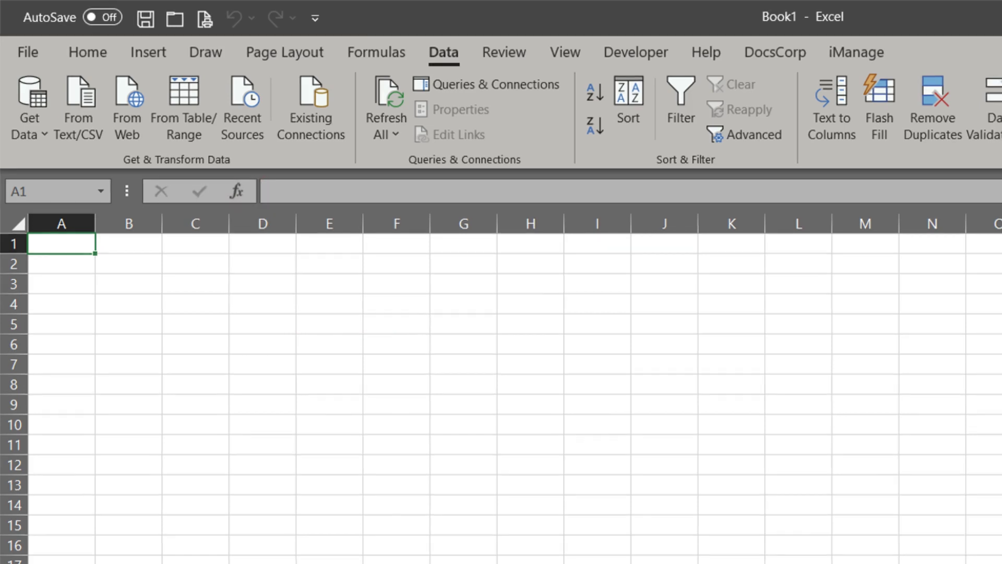
Expand Get Data through From File to the From Database sources (SQL Server, Access, Oracle, MySQL and others)
left_click(48, 120)
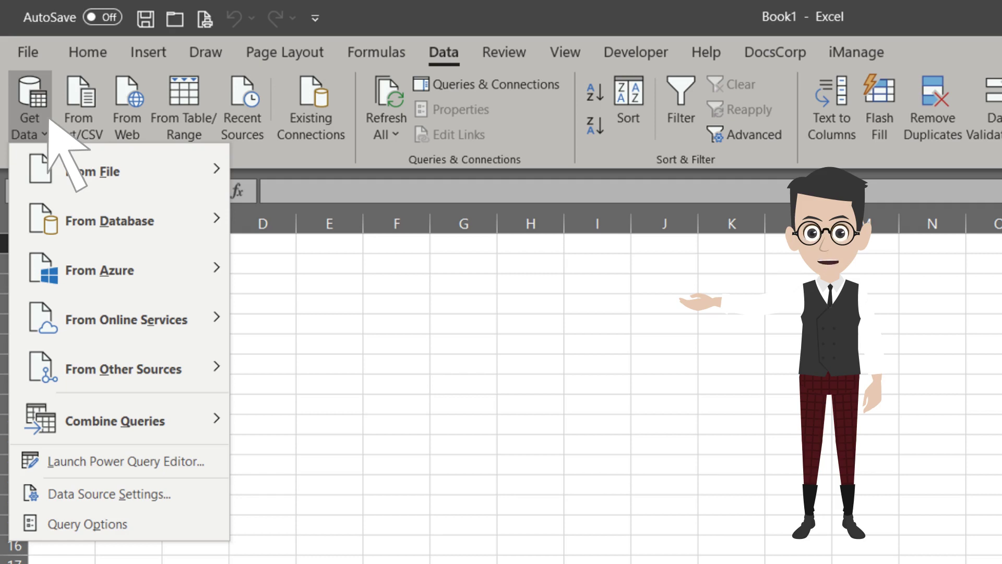
mouse_move(170, 157)
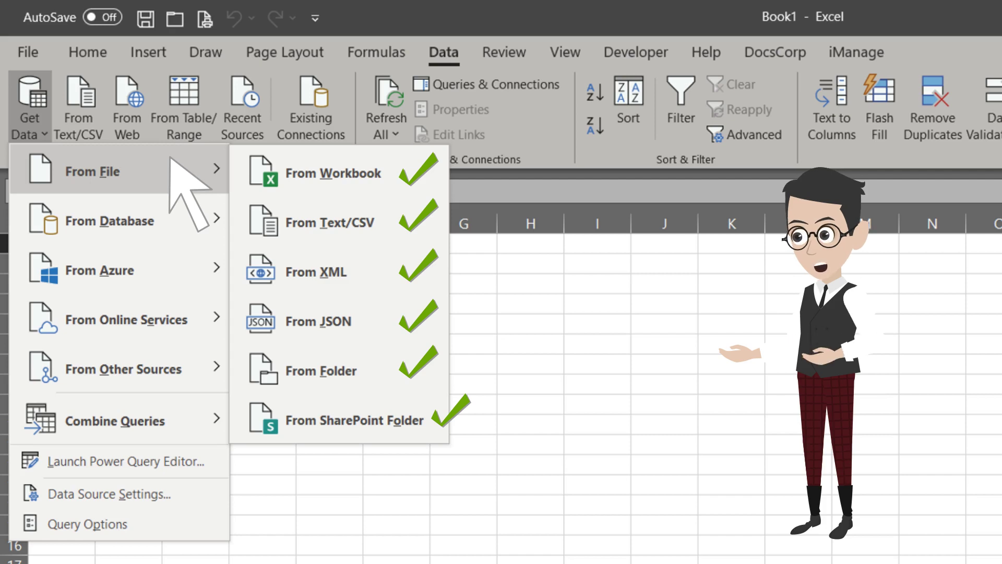
mouse_move(170, 210)
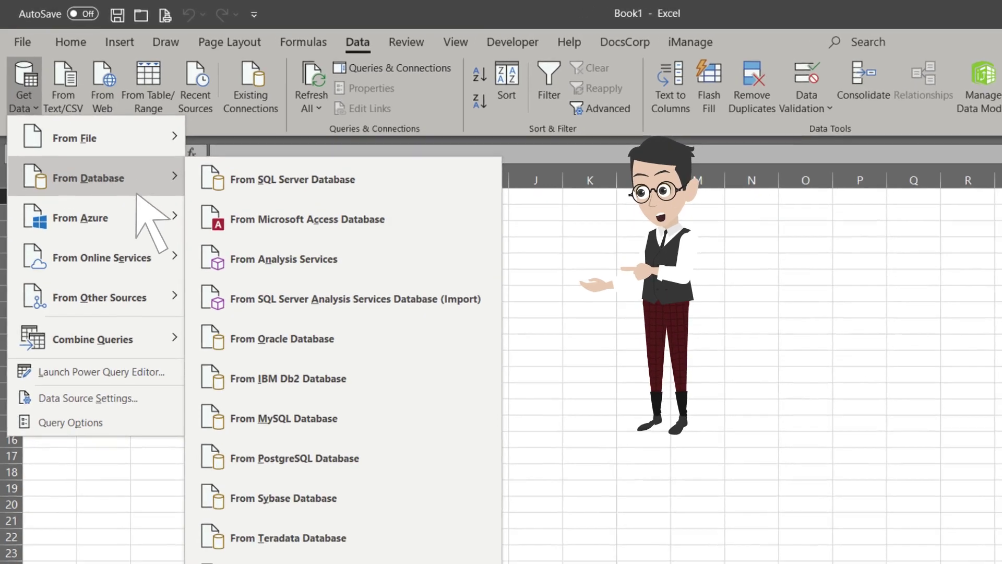
Browse the From Azure, From Online Services, From Other Sources and Combine Queries submenus
mouse_move(125, 194)
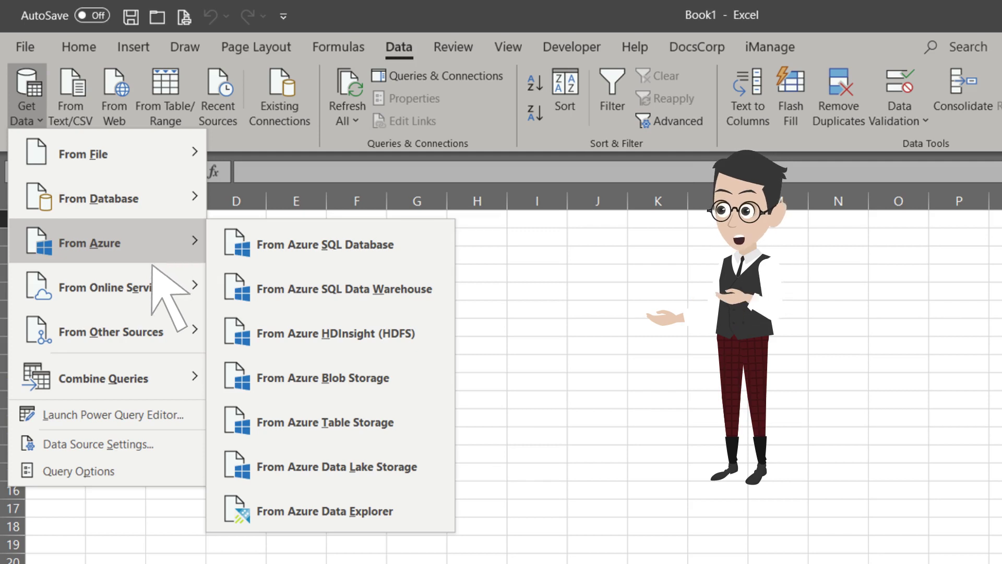
mouse_move(152, 296)
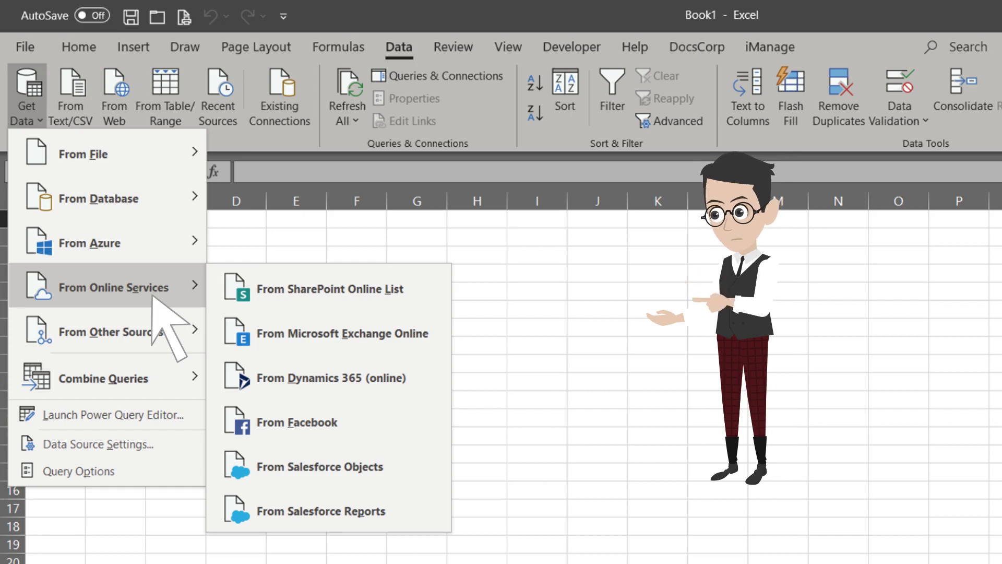
mouse_move(153, 341)
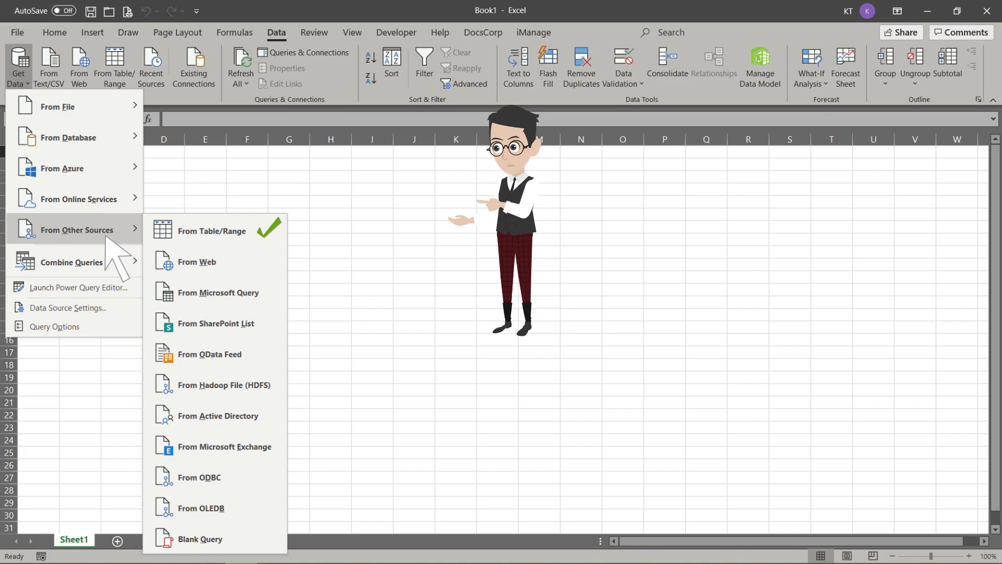
mouse_move(78, 261)
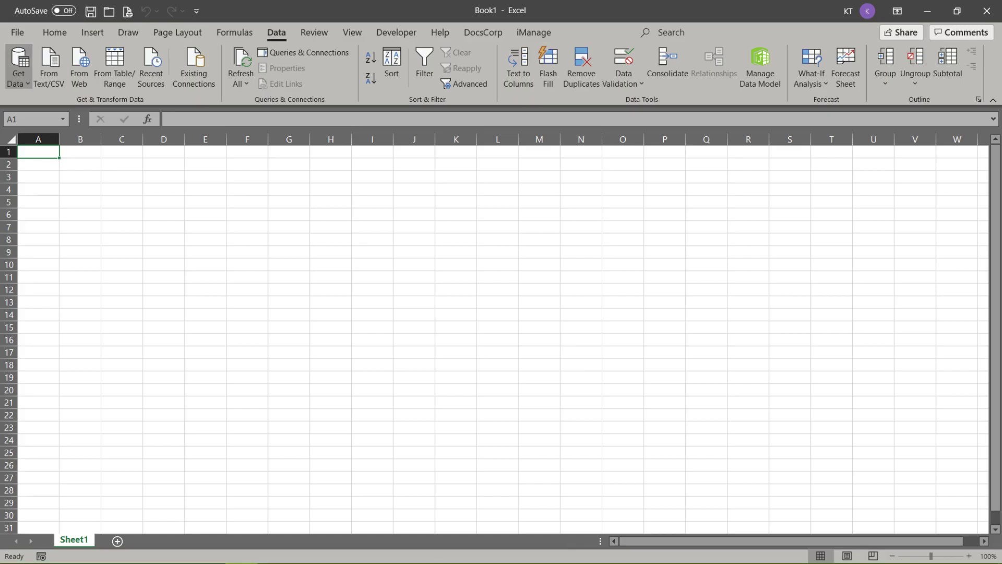
Reopen Get Data with Alt, A, P, N and step through the From File and From Database submenus
key("alt+a")
key("p")
key("n")
key("Right")
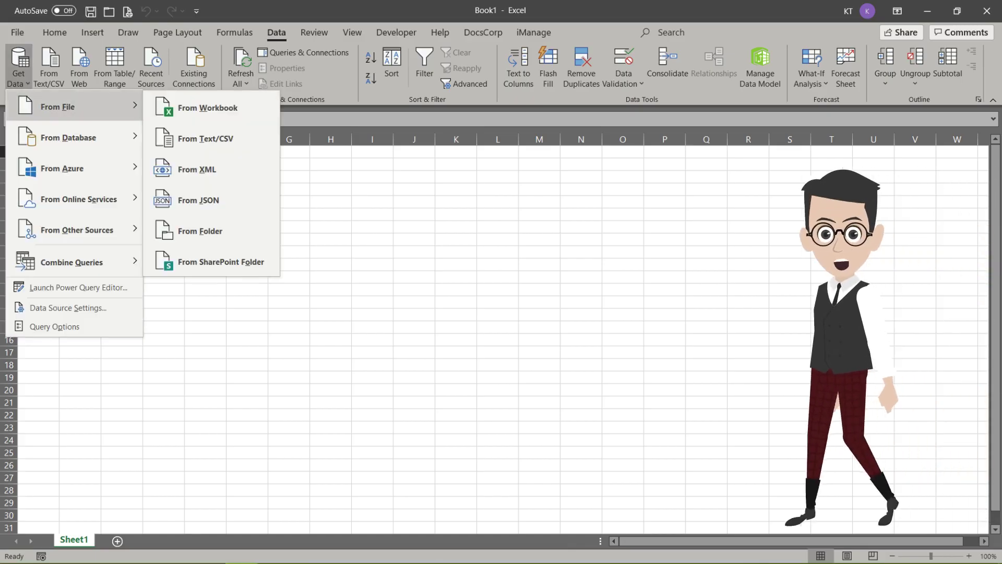
key("Left")
key("Down")
key("Right")
Step by keyboard through the From Azure, From Online Services and From Other Sources submenus
key("Left")
key("Down")
key("Right")
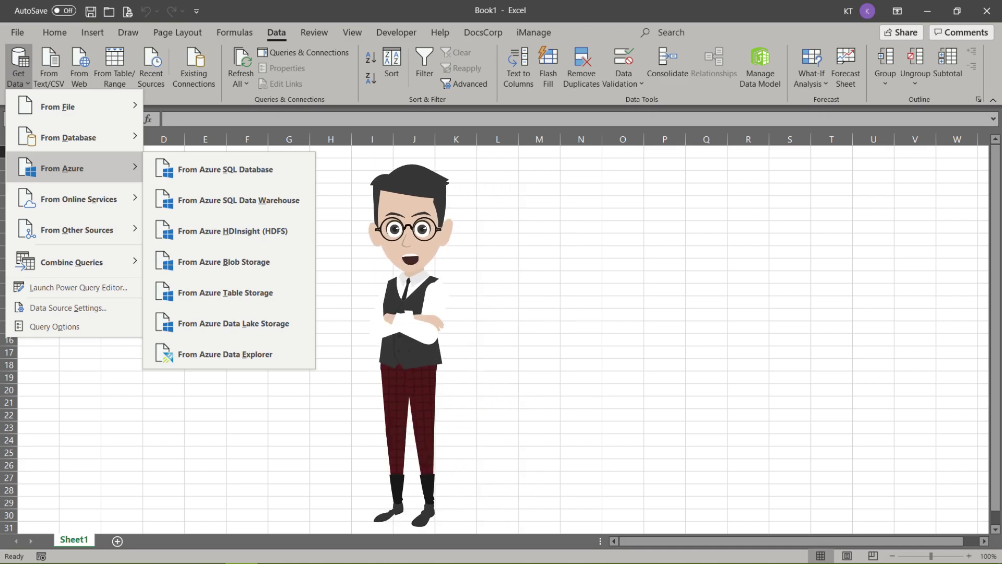
key("Left")
key("Down")
key("Right")
key("Left")
key("Down")
key("Right")
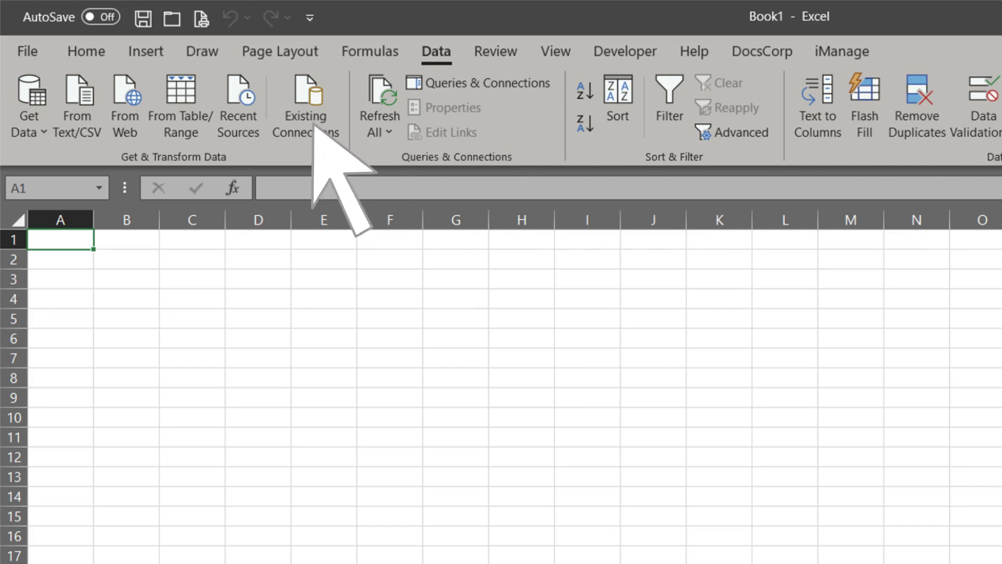
Import Sales_2021.xlsx from a workbook and open its Sales table in Power Query Editor
left_click(30, 117)
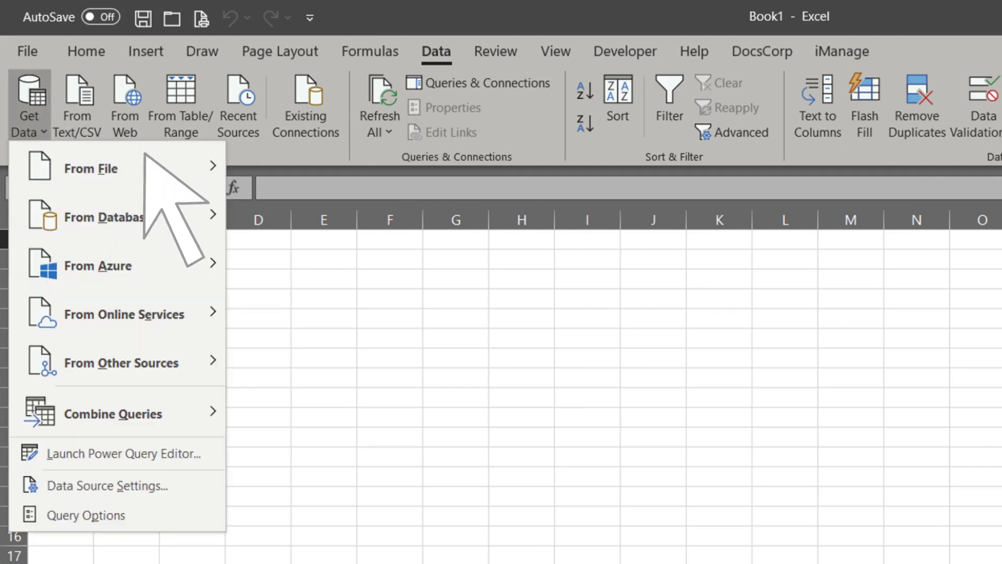
mouse_move(209, 167)
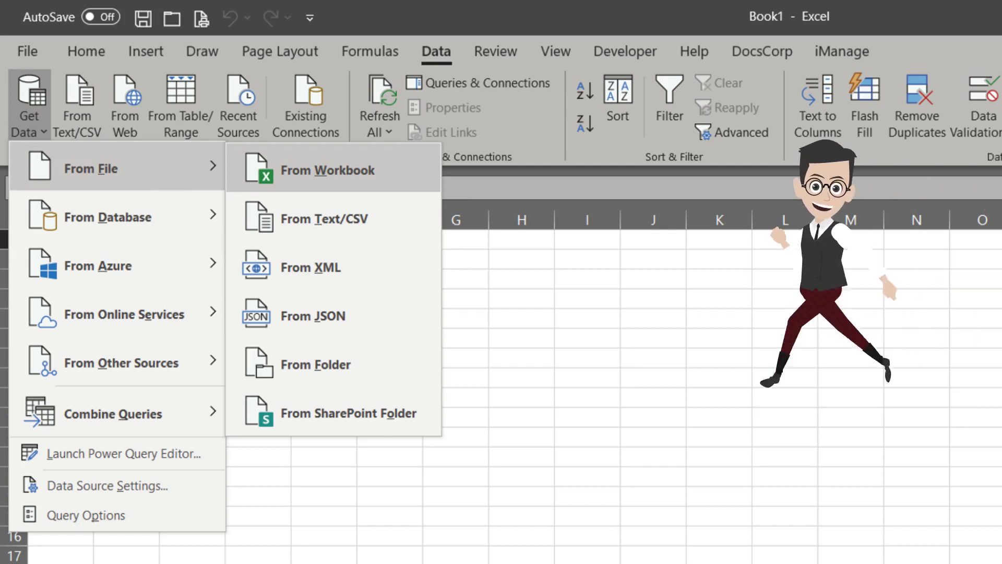
left_click(328, 170)
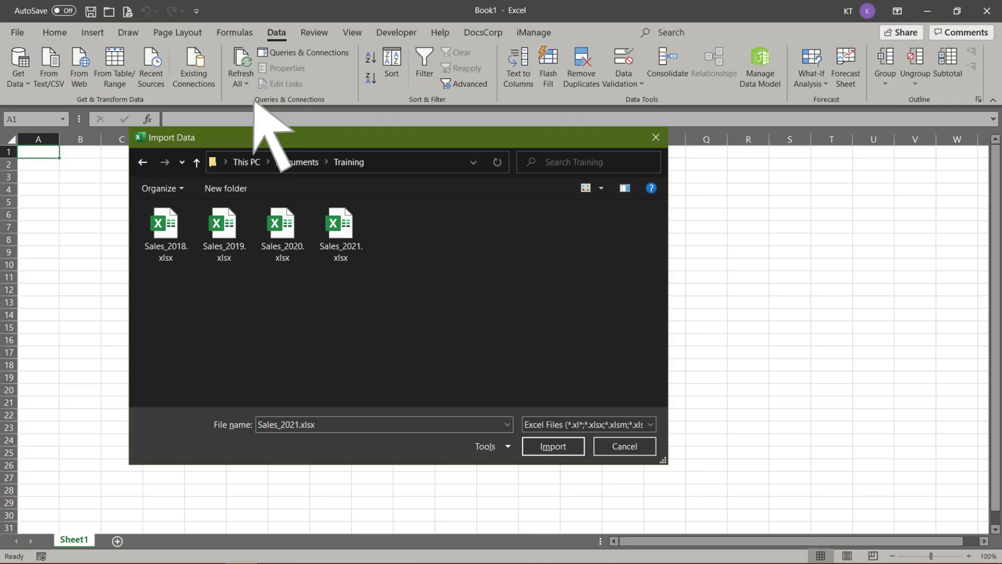
left_click(347, 233)
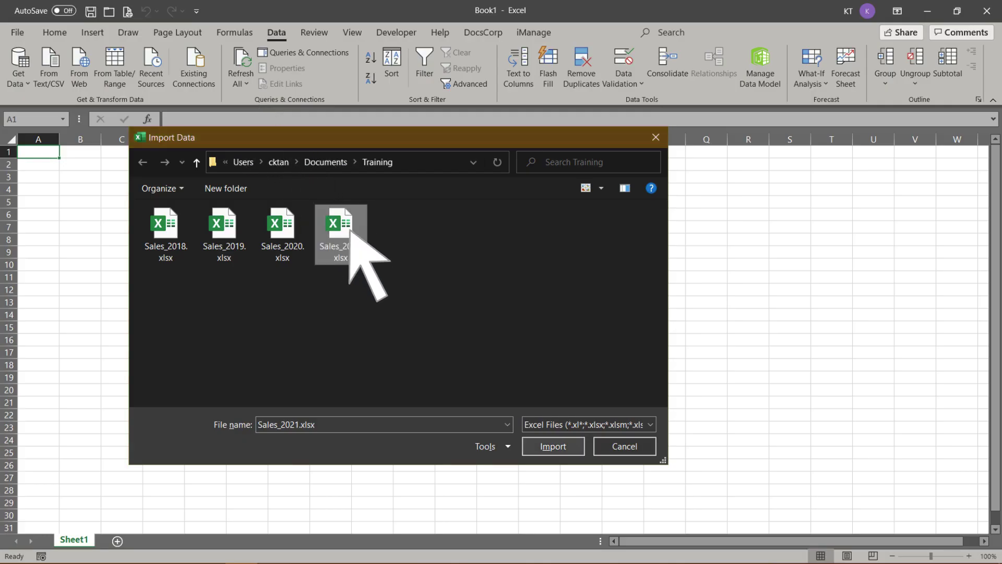
left_click(573, 445)
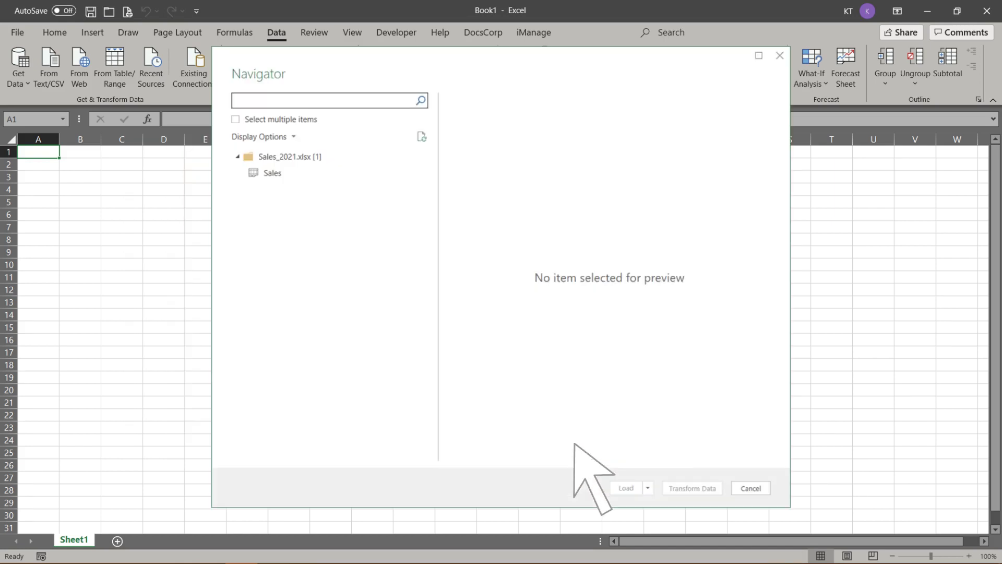
left_click(289, 173)
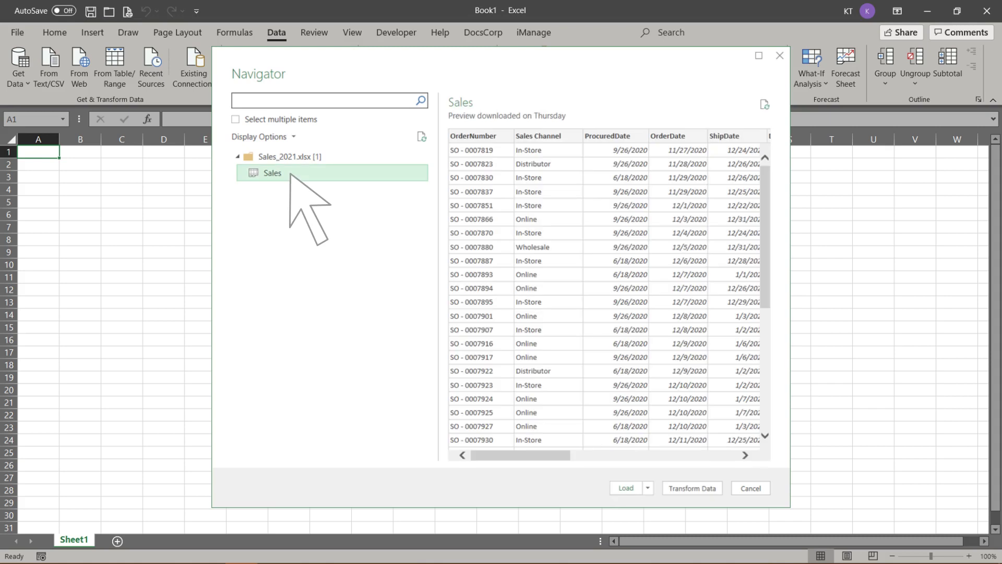
left_click(696, 487)
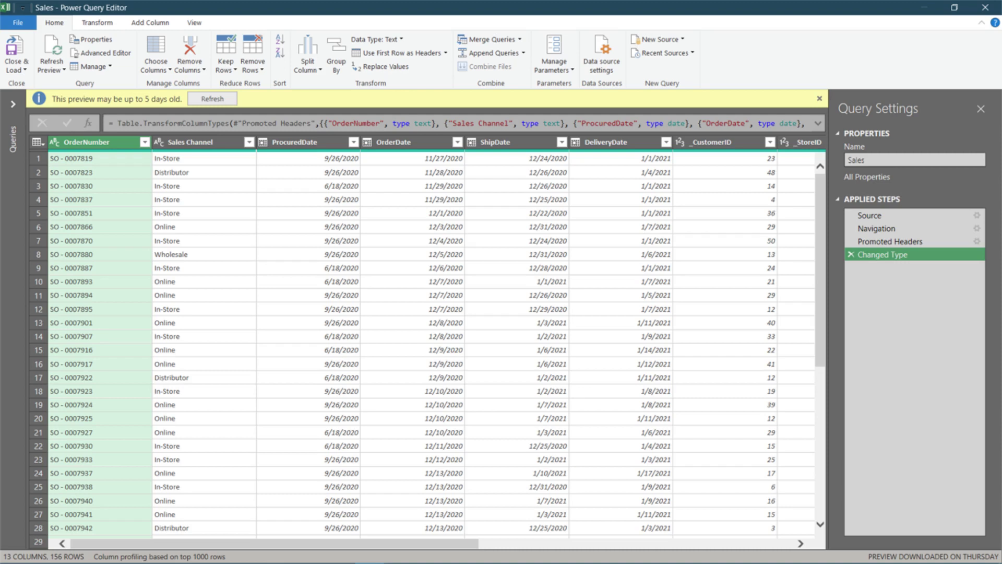
Use Close & Load To... to load the Sales query as a table on a new worksheet
left_click(22, 64)
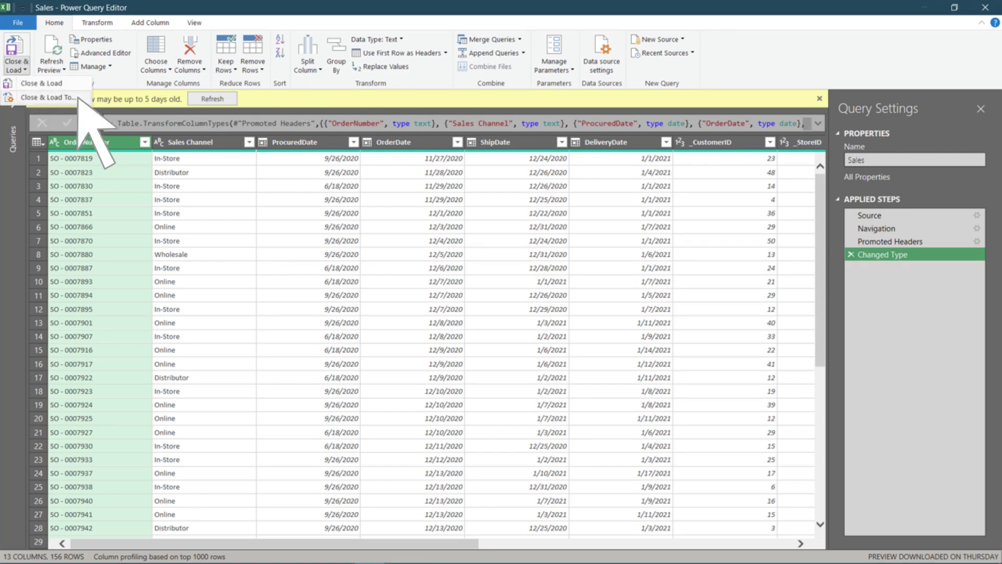
left_click(48, 97)
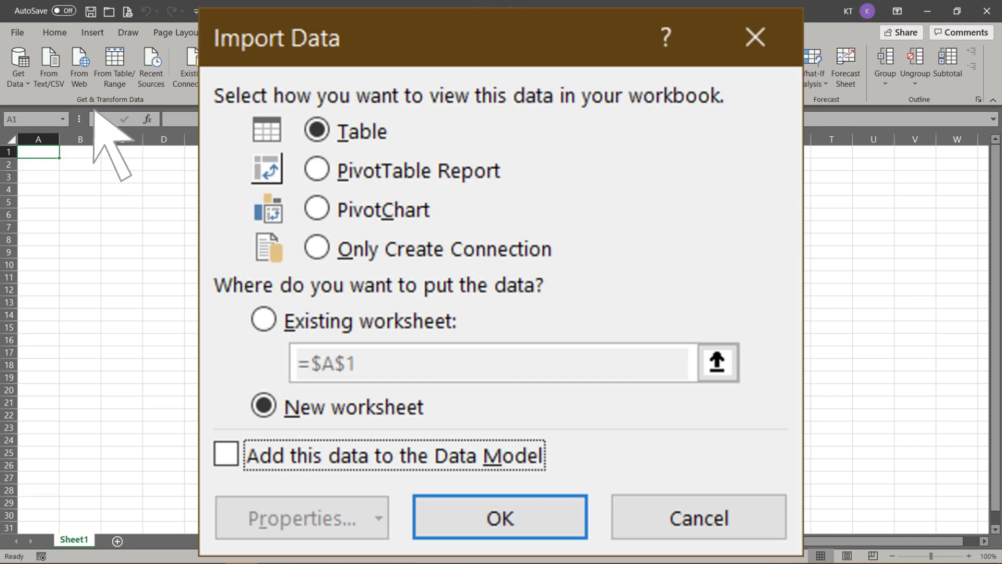
left_click(557, 515)
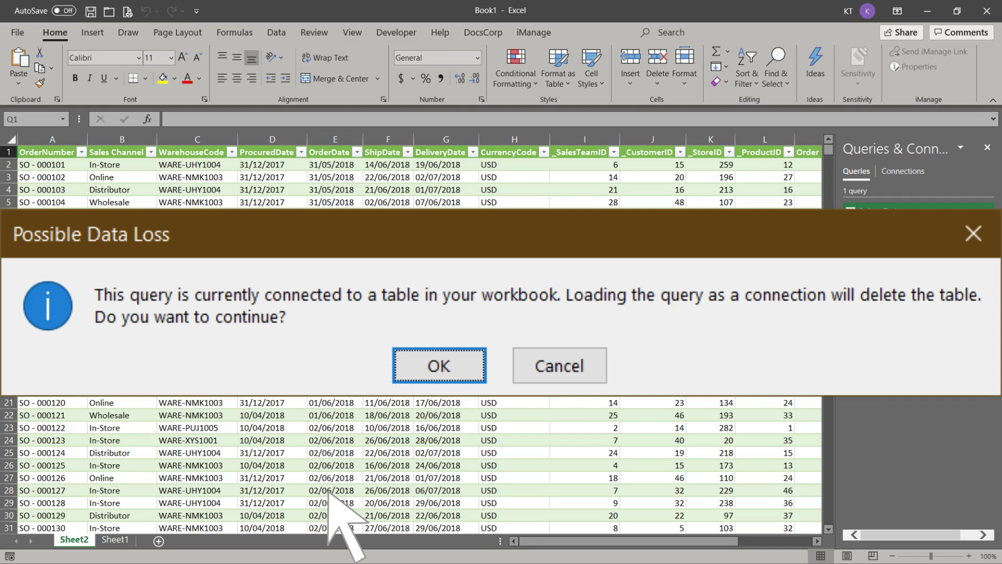
Switch the Sales query to Only Create Connection, accepting the warnings that remove its PivotTable
left_click(448, 372)
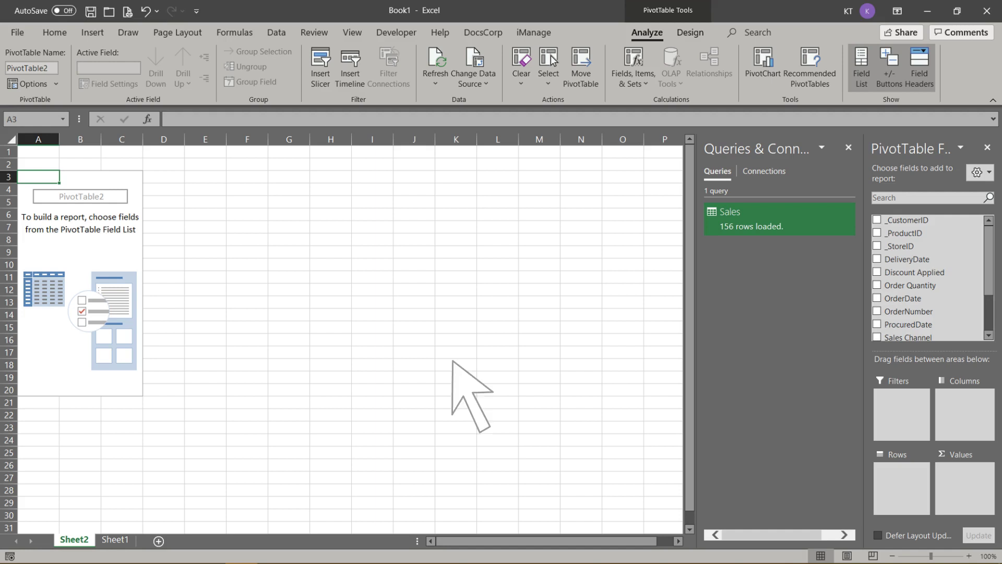
right_click(842, 231)
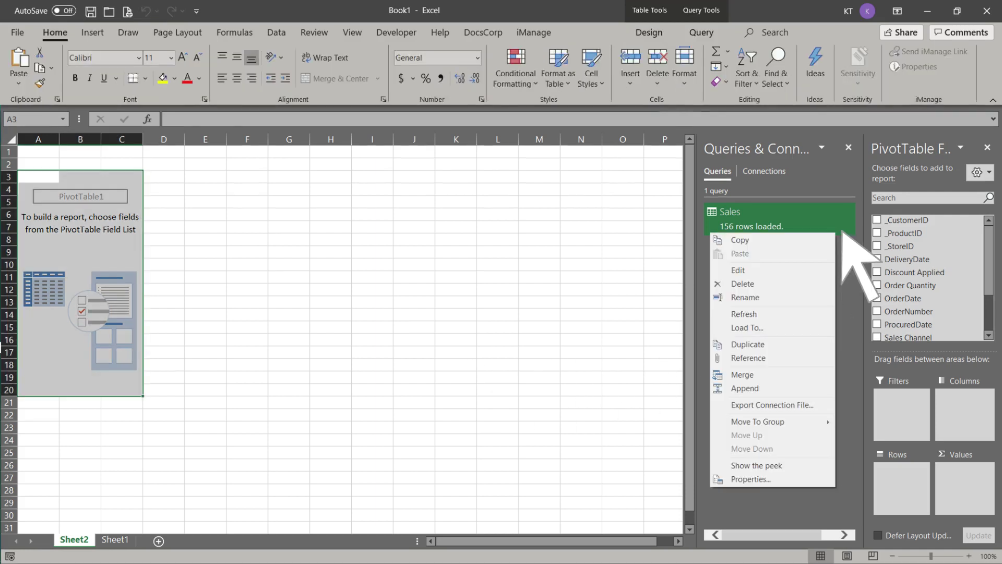
left_click(774, 327)
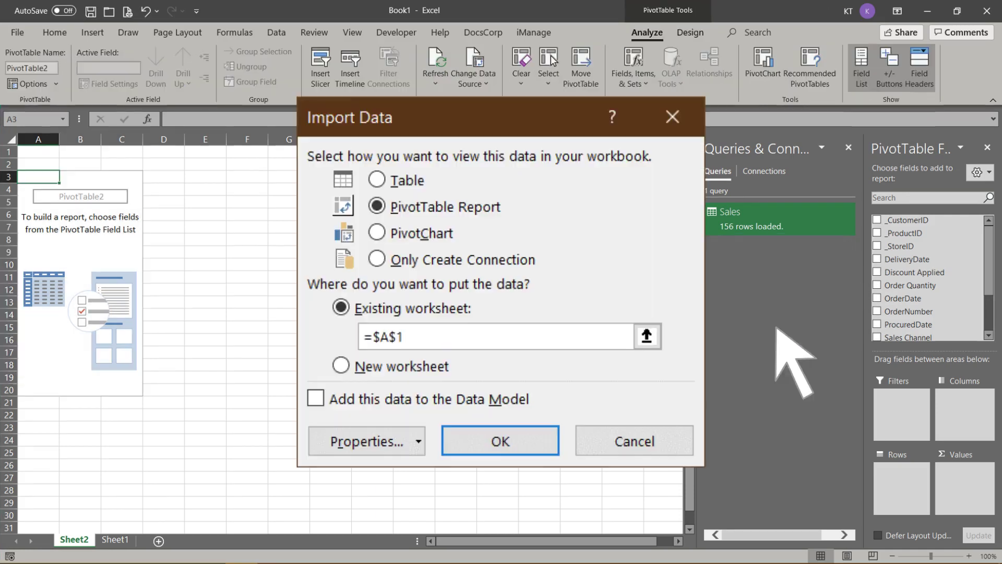
left_click(377, 258)
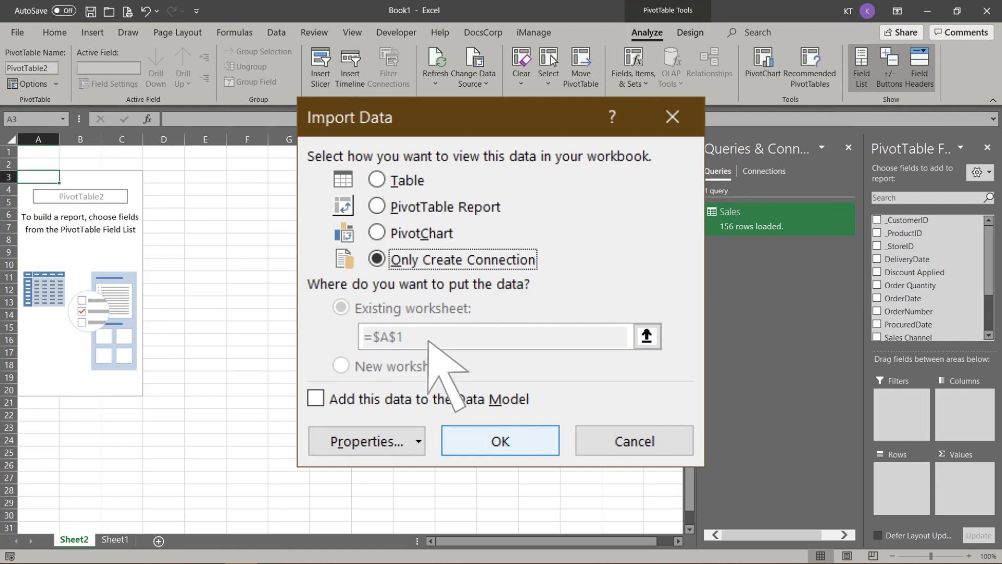
left_click(539, 441)
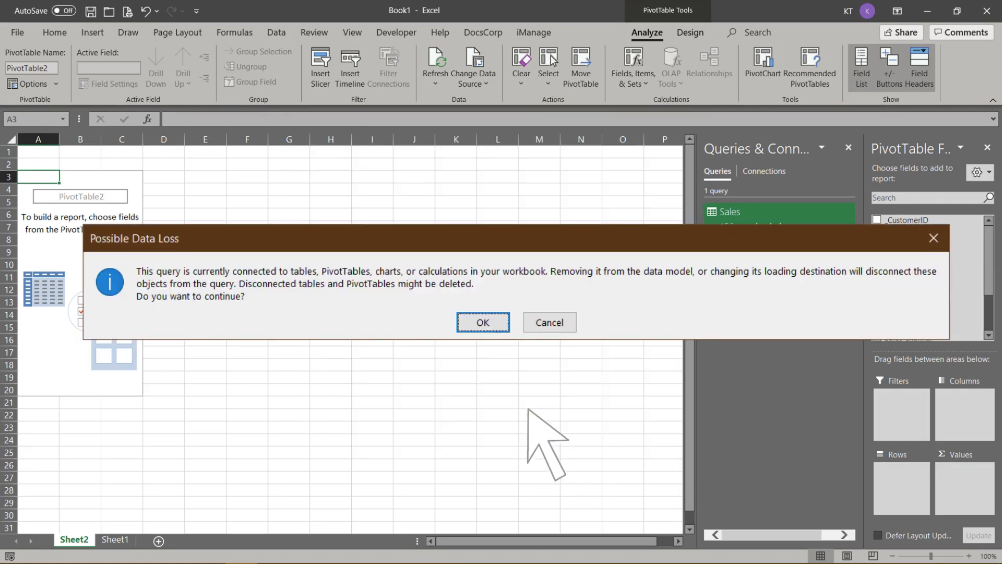
left_click(496, 321)
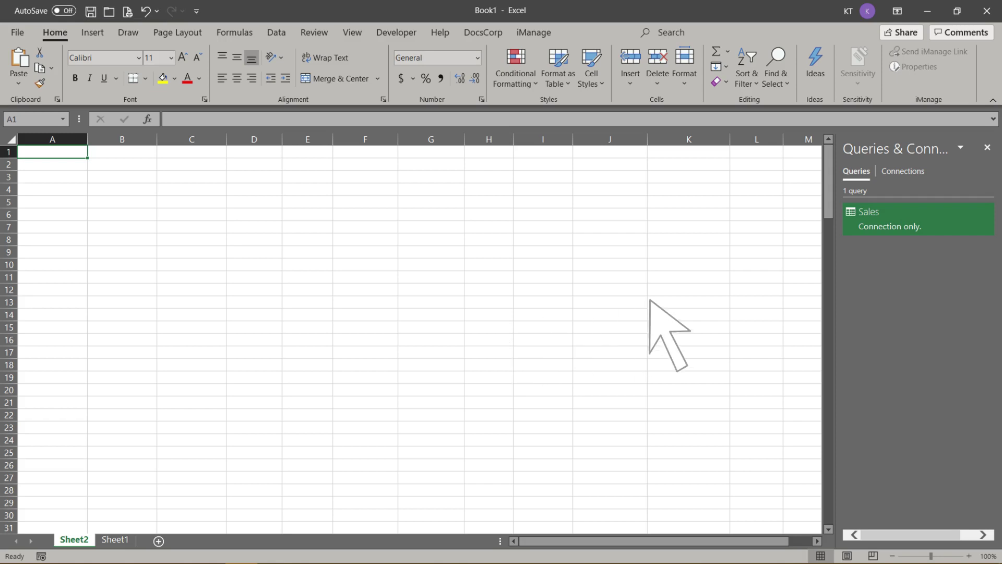
Reload the Sales query through Load To... with Add this data to the Data Model ticked
right_click(974, 232)
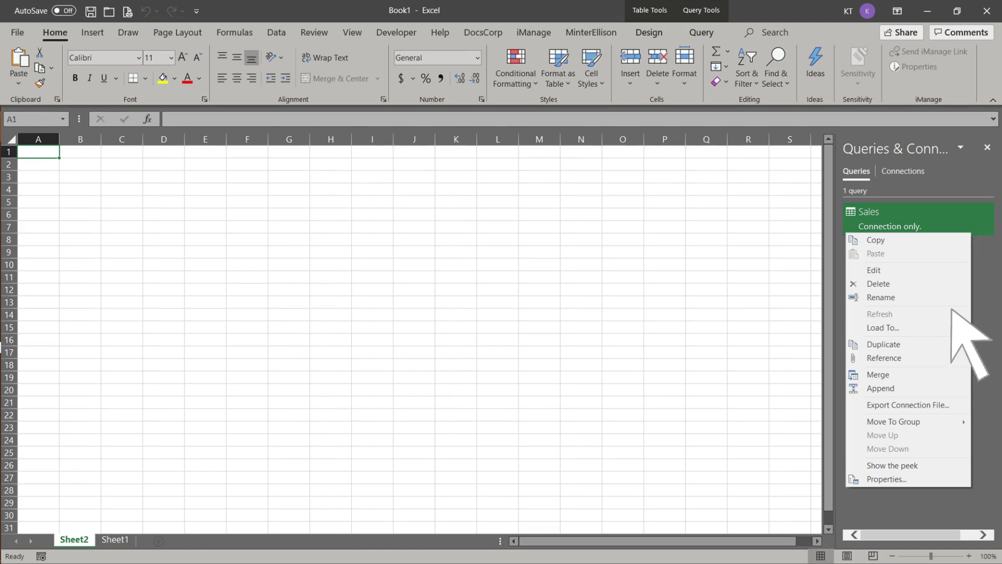
left_click(942, 327)
left_click(324, 392)
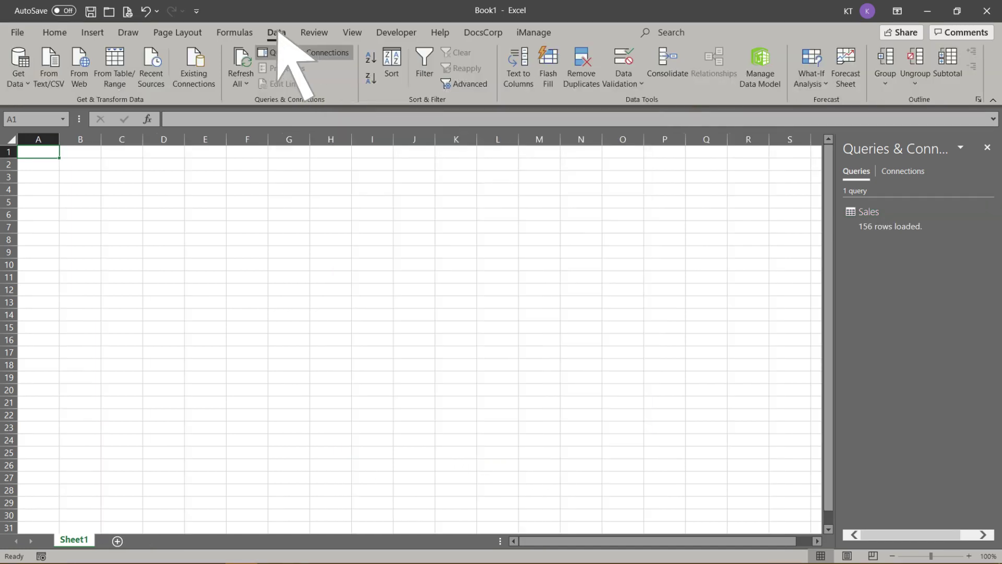
Open Manage Data Model to view the 156-row Sales table in Power Pivot, then close it
left_click(760, 63)
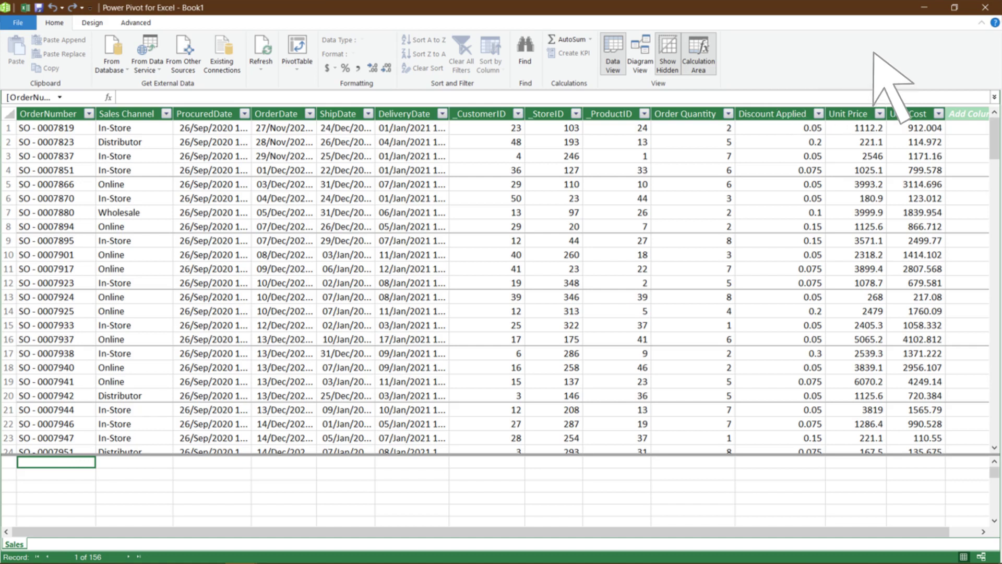
left_click(986, 7)
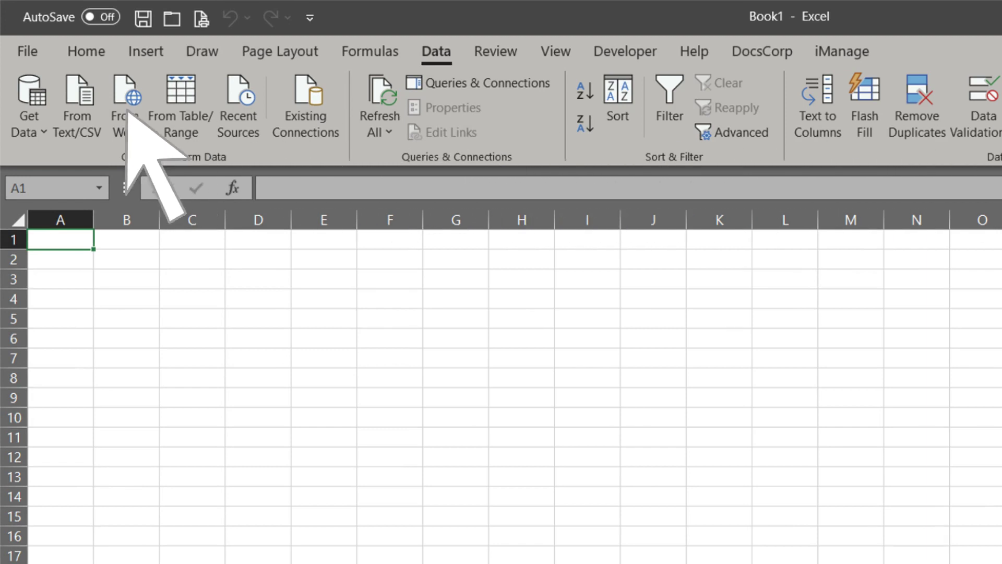
Dismiss the Get Data menu, then start From Text/CSV and pick Sales_Data.txt in the Training folder
left_click(33, 100)
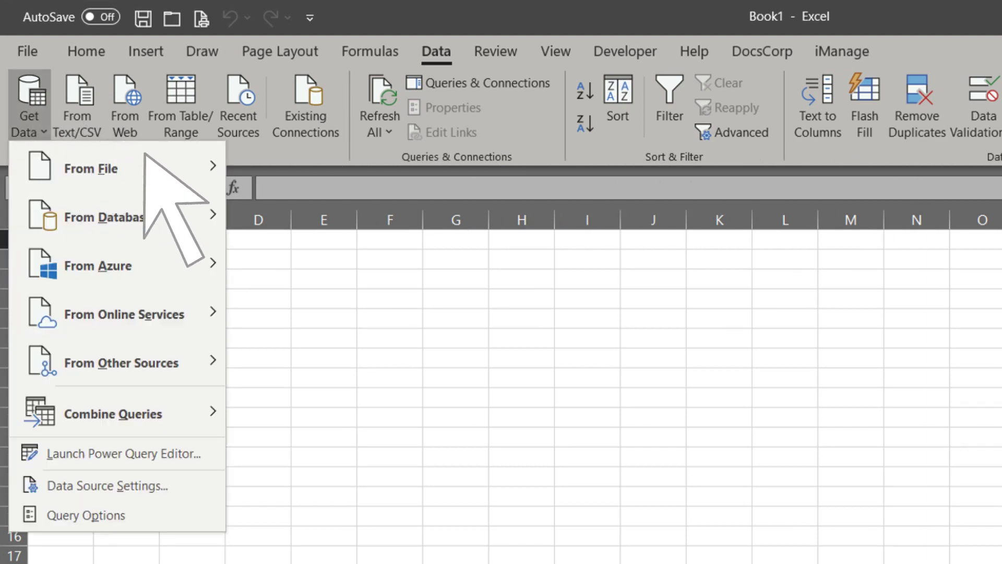
mouse_move(157, 175)
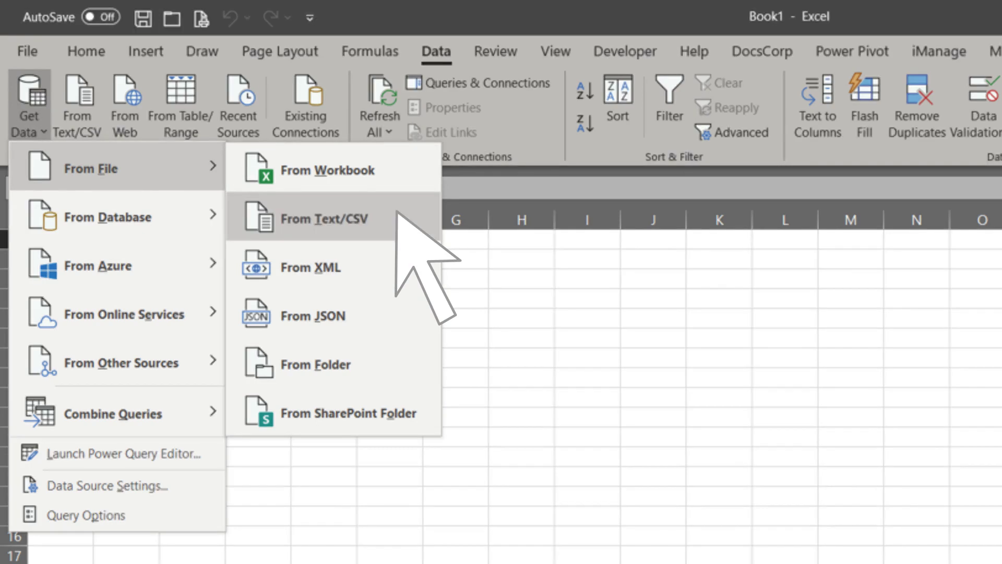
key("Escape")
key("Escape")
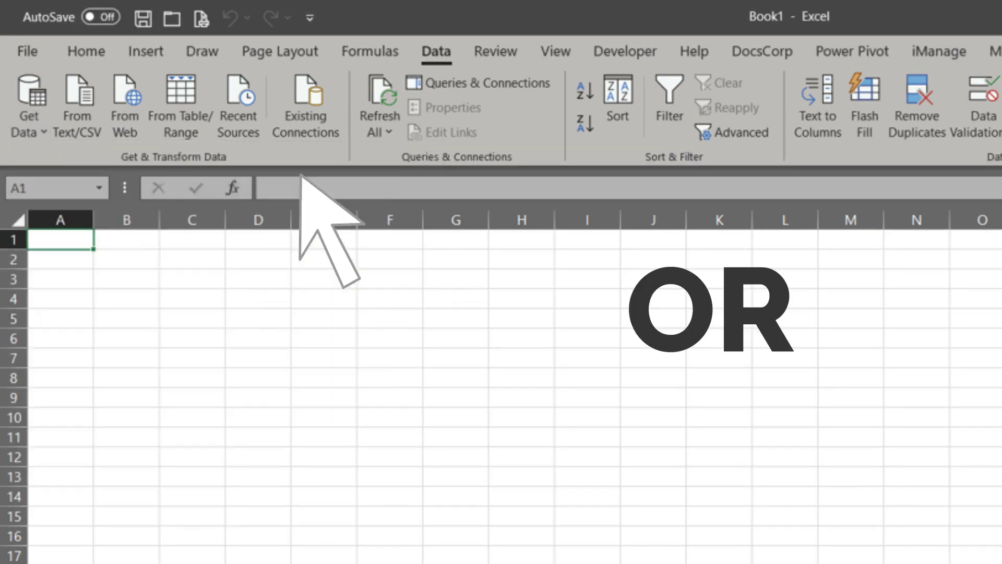
left_click(93, 95)
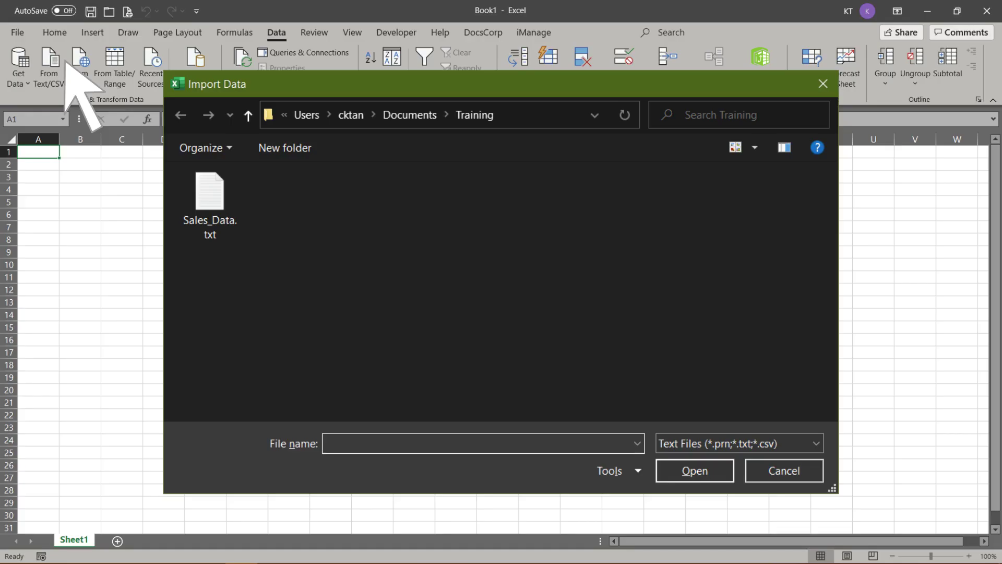
left_click(225, 206)
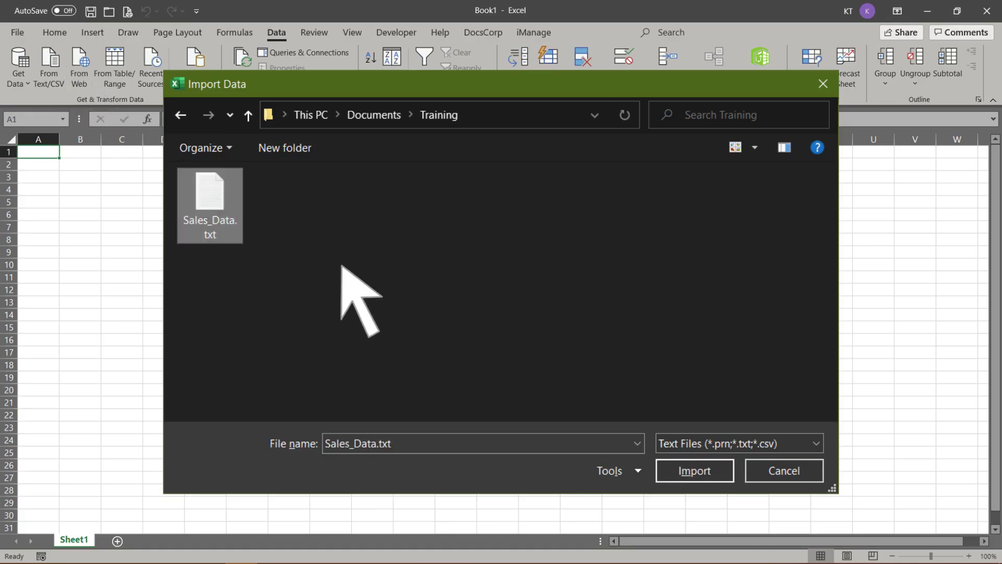
Import Sales_Data.txt and load its 7,991-row preview into the workbook as a table
left_click(709, 470)
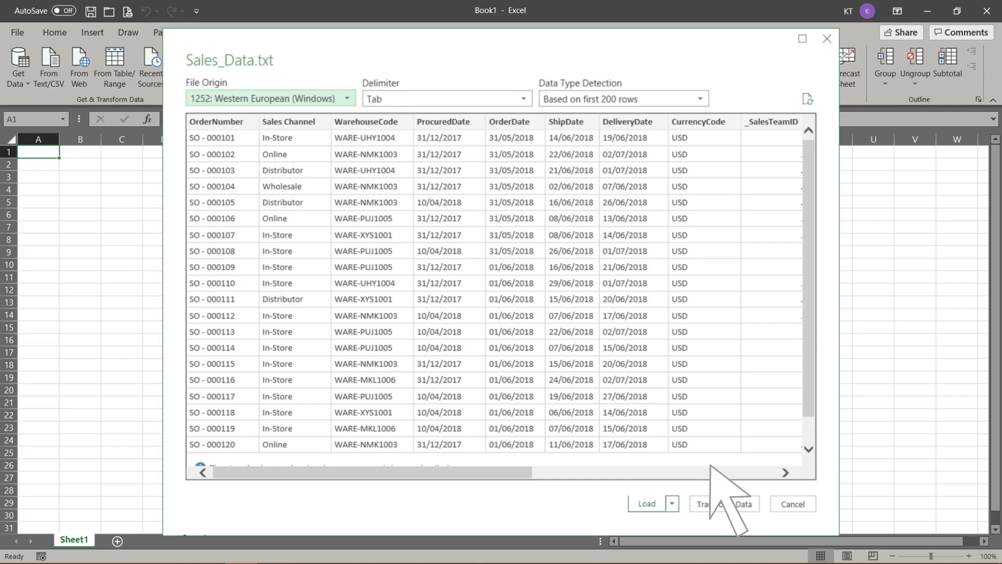
left_click(640, 502)
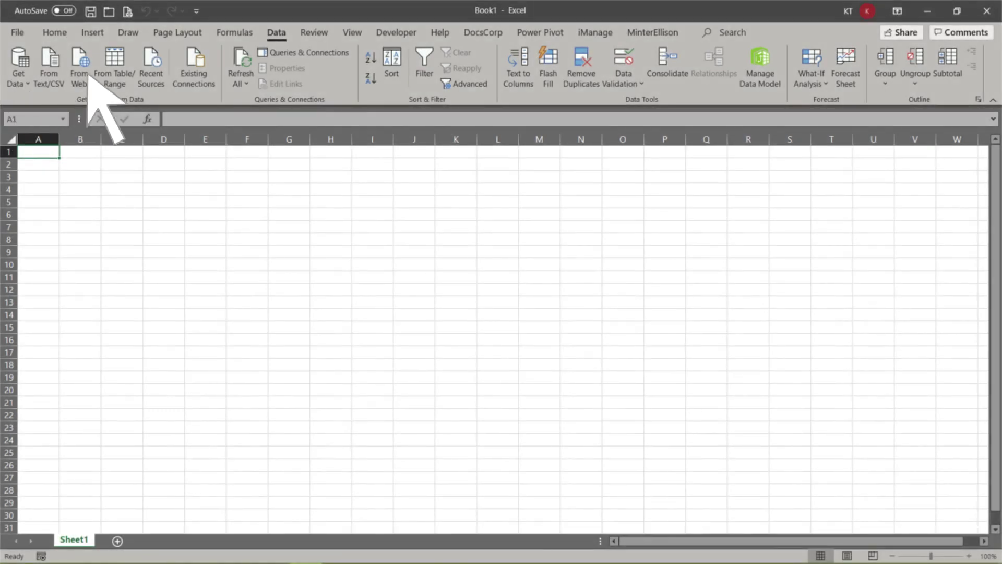
Start a From Web data import from the Data ribbon
left_click(88, 73)
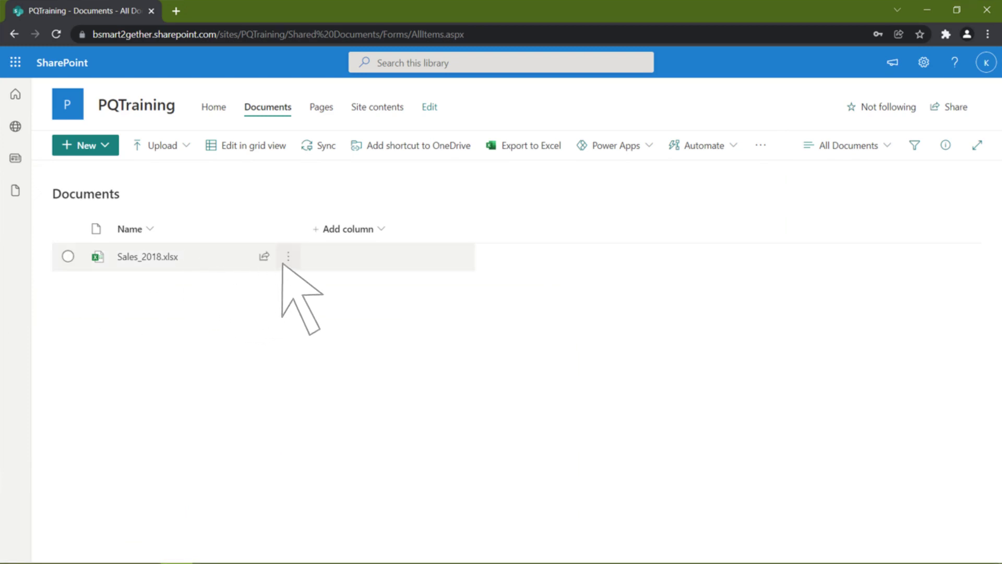
Copy the SharePoint path of Sales_2018.xlsx from its Details pane
left_click(288, 257)
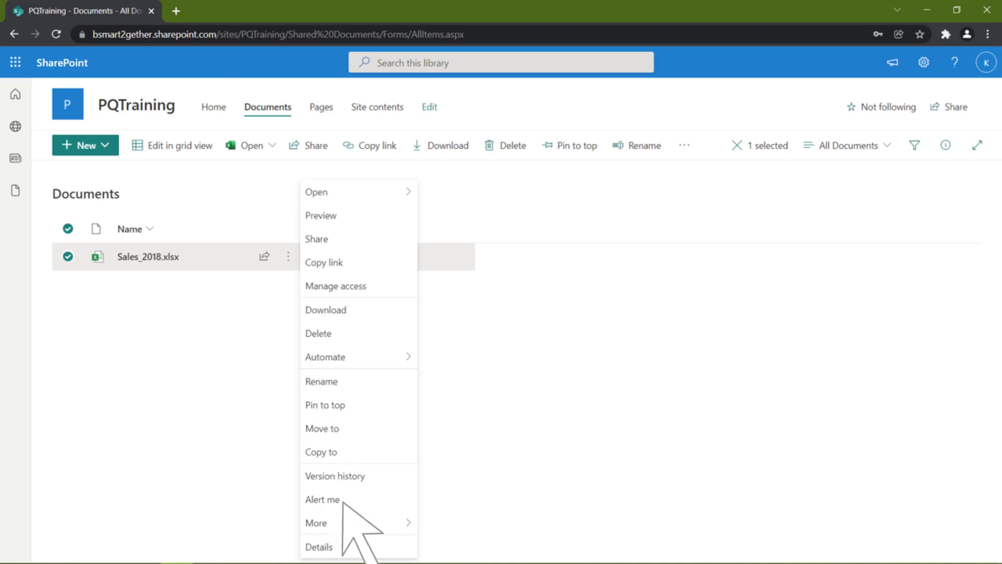
left_click(346, 540)
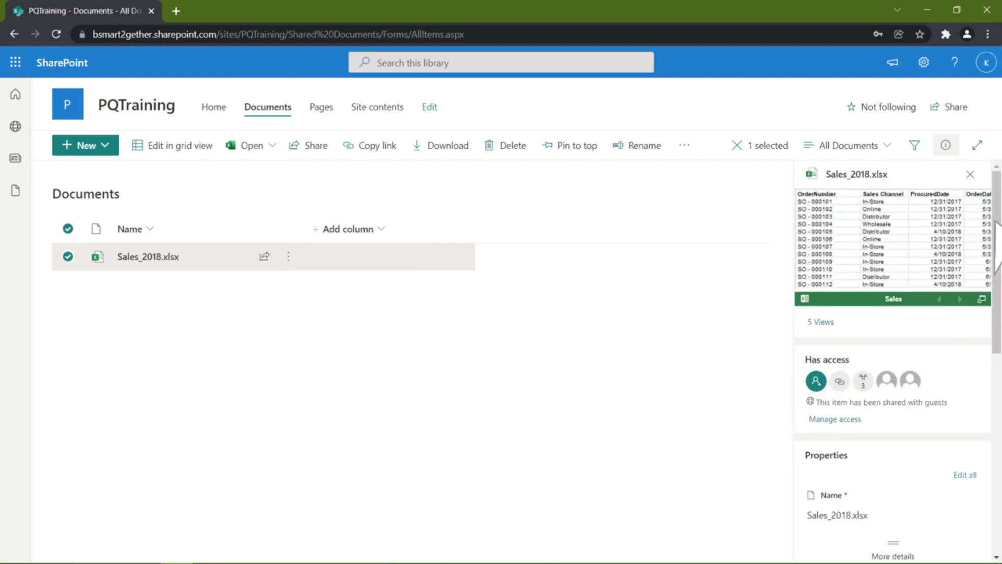
scroll(999, 390, "down", 5)
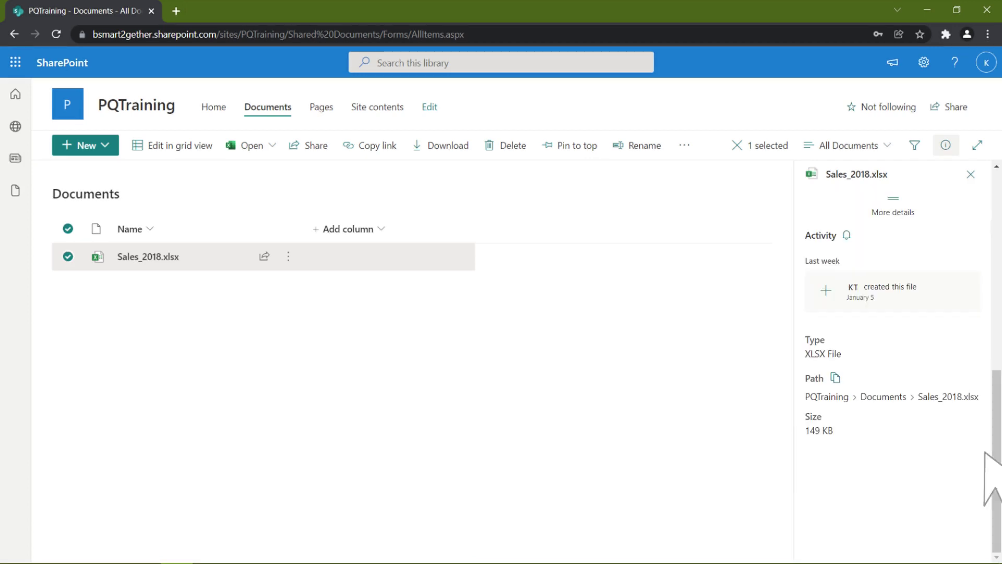
left_click(834, 376)
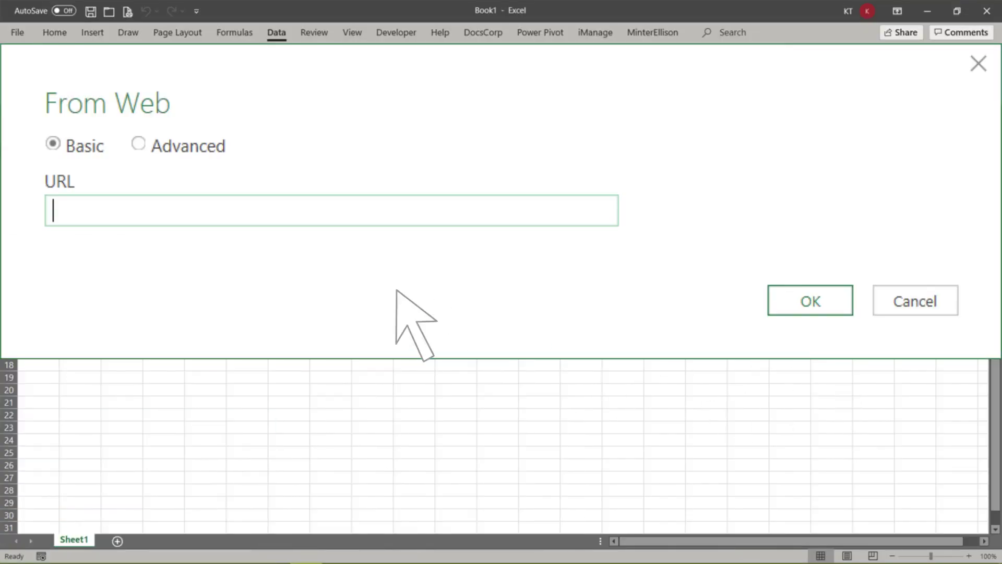
Connect From Web to the pasted Sales_2018.xlsx path and load its Sales sheet (1,624 rows)
key("ctrl+v")
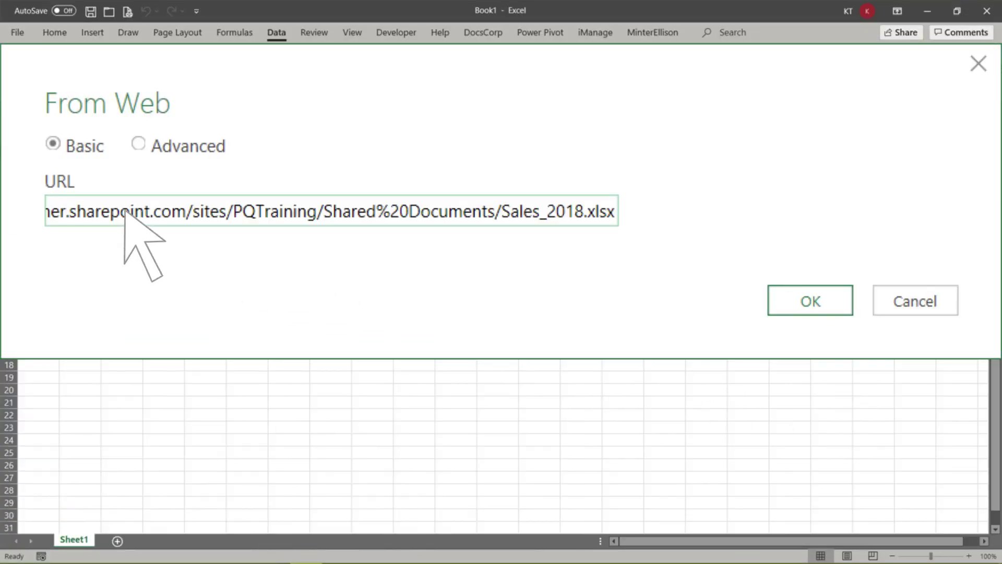
left_click(821, 300)
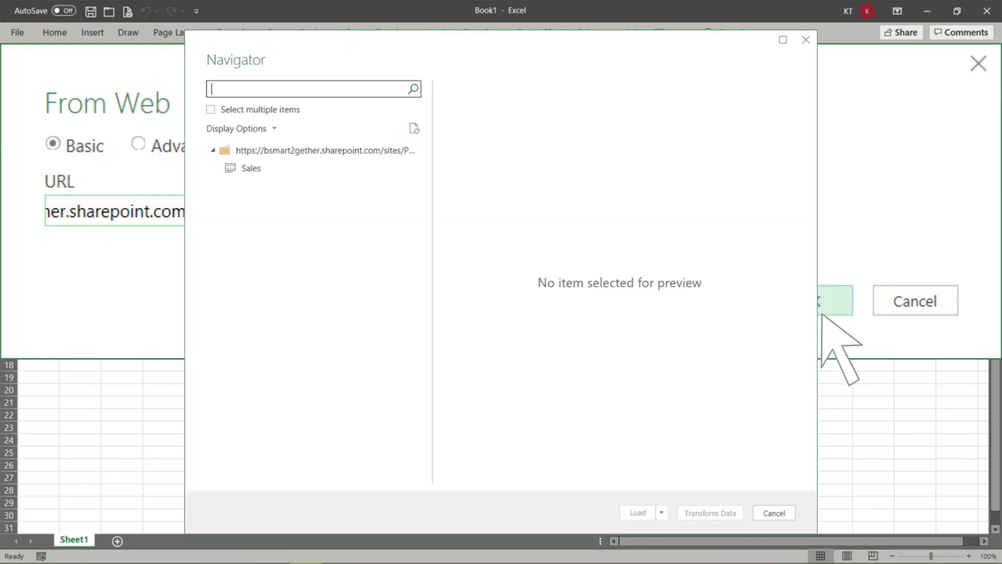
left_click(270, 167)
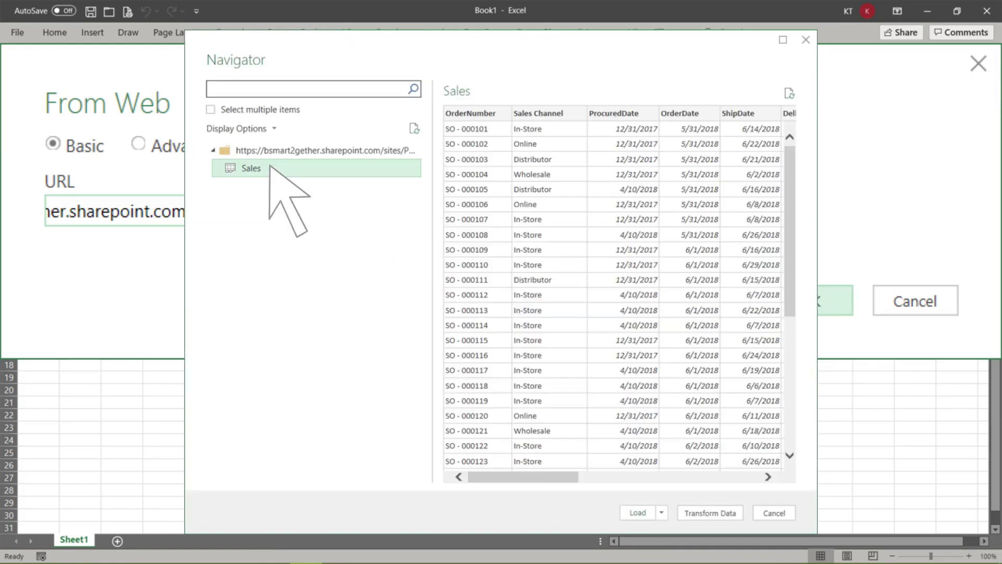
left_click(651, 512)
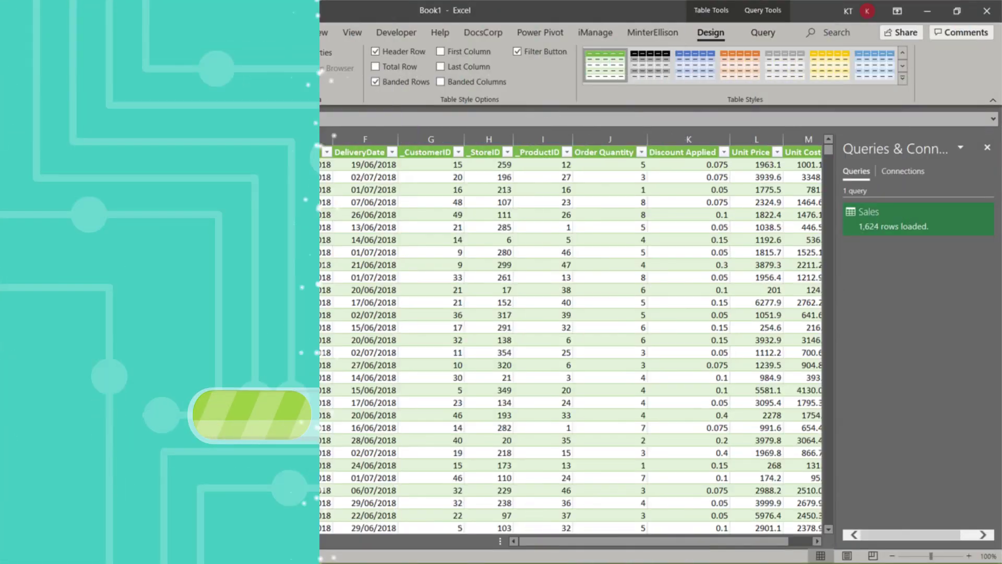